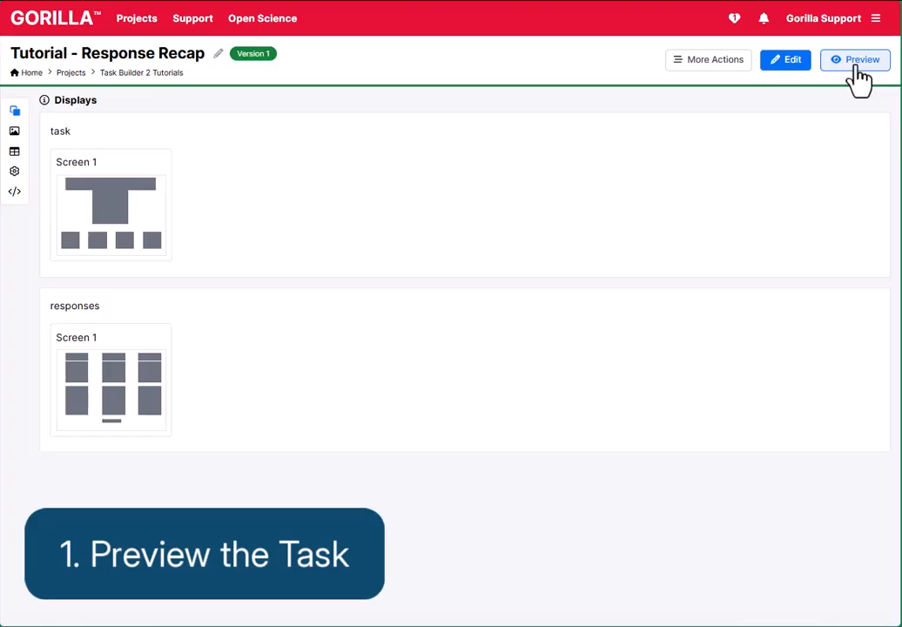
# - Preview the task with spreadsheet 1, answering the six puzzle trials with purple cat, green fruit, red dog, chandelier, fan and pizza, and finish it
pyautogui.click(856, 71)
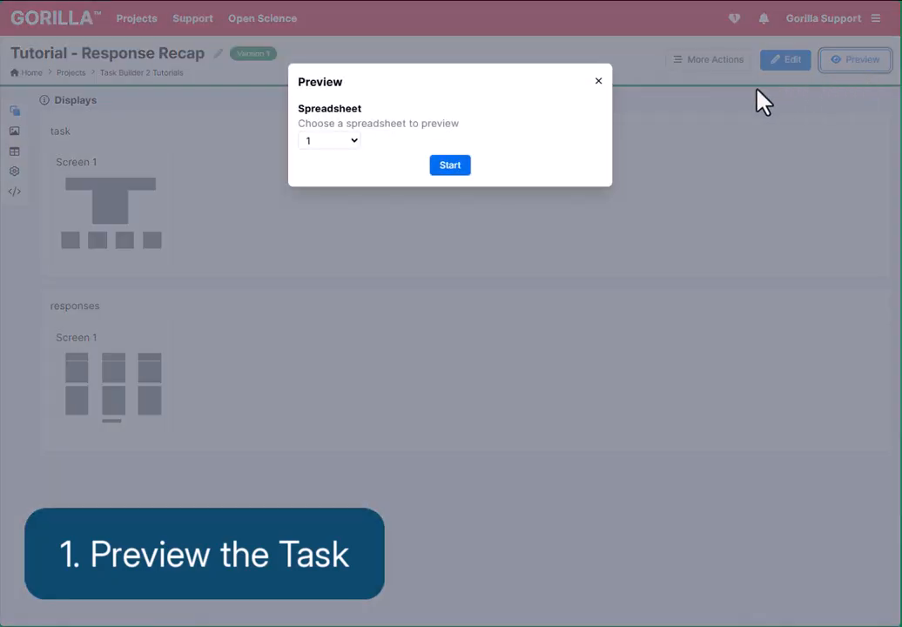
pyautogui.click(452, 167)
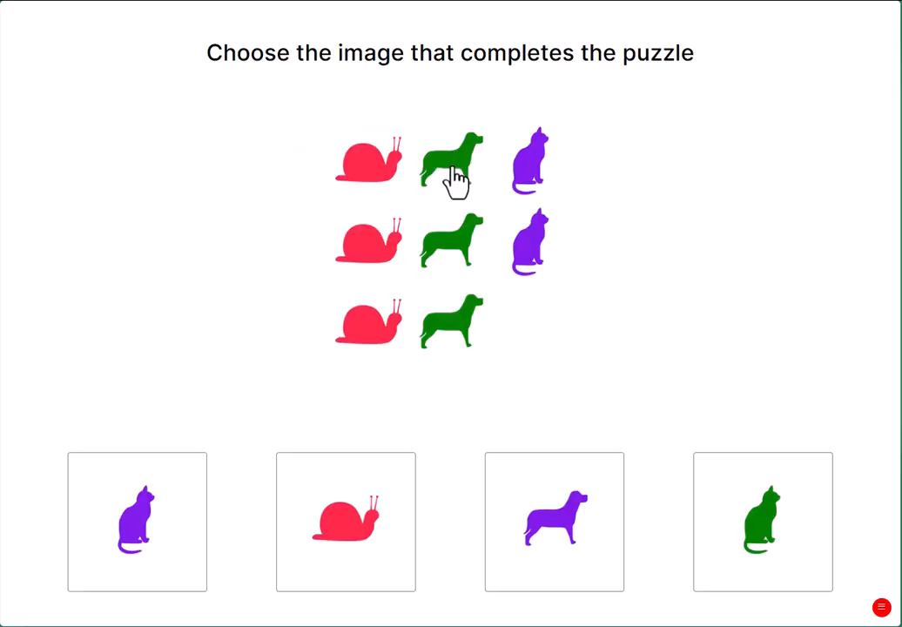
pyautogui.click(165, 520)
pyautogui.click(166, 520)
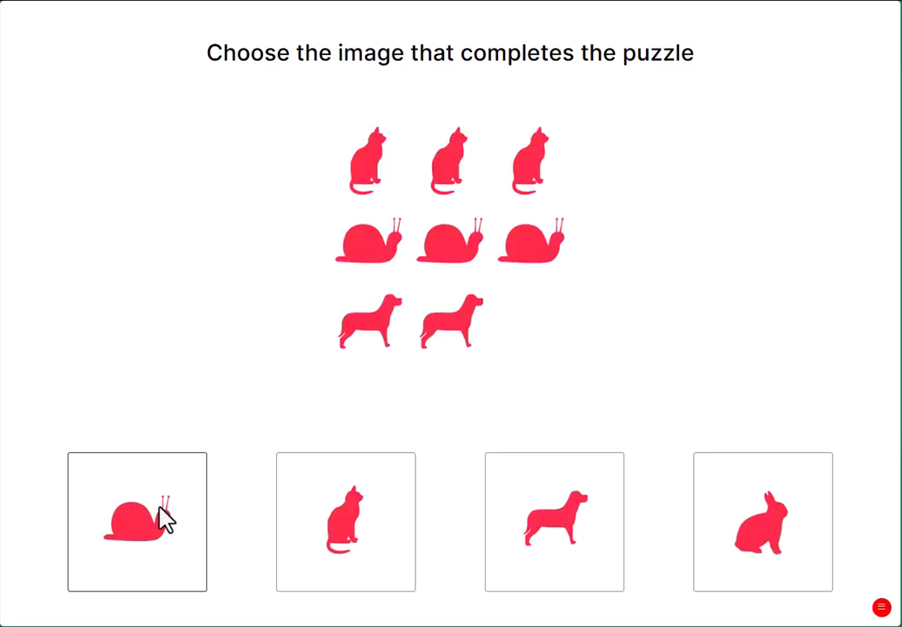
pyautogui.click(523, 522)
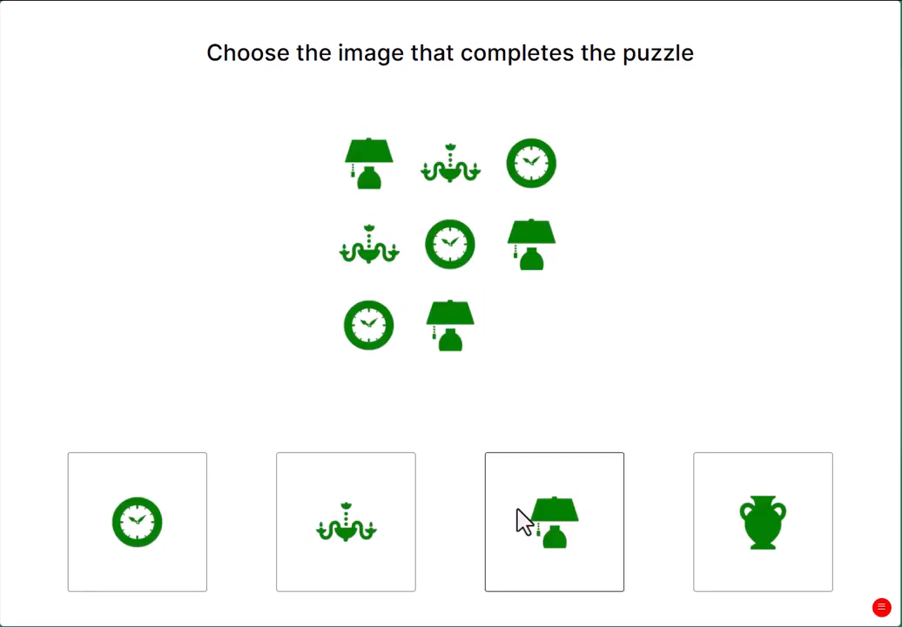
pyautogui.click(370, 533)
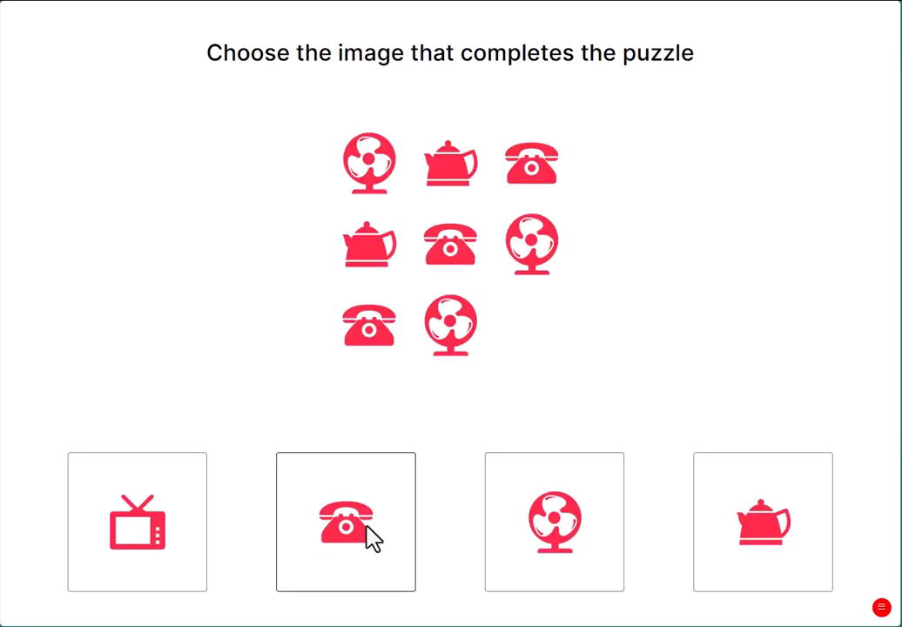
pyautogui.click(575, 527)
pyautogui.click(344, 524)
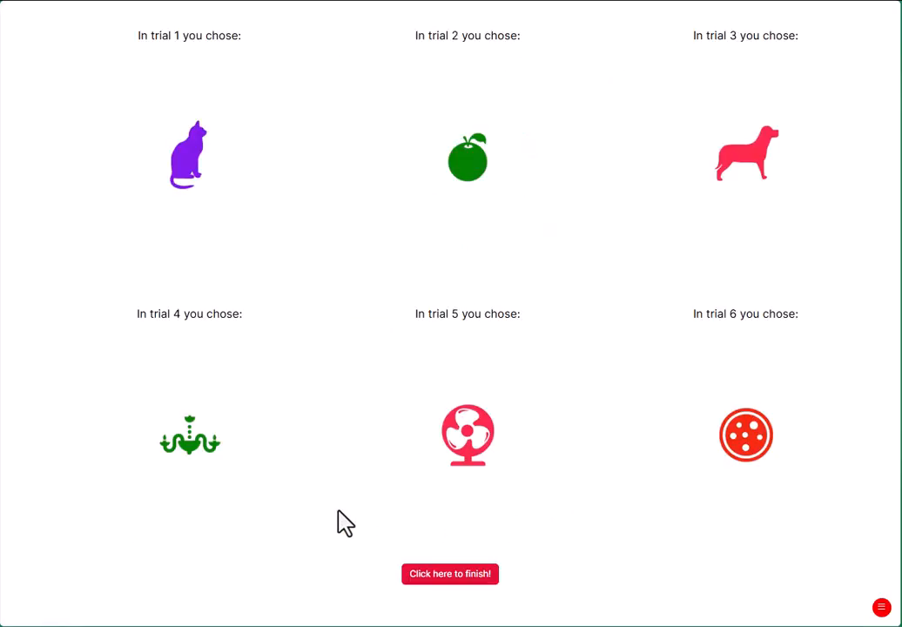
pyautogui.click(445, 577)
pyautogui.click(460, 389)
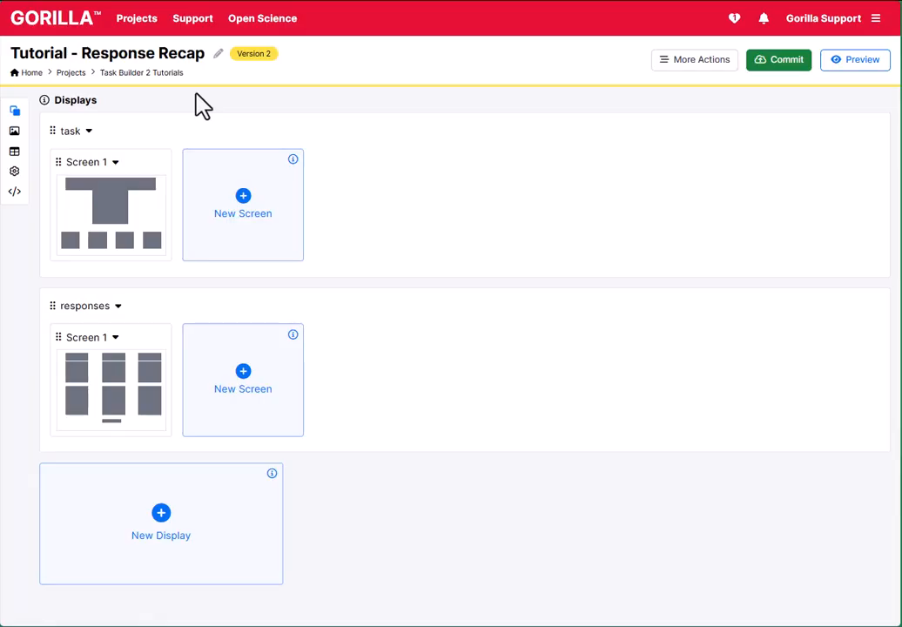
# - Check the task's spreadsheet, and on Screen 1 of the task display bind the first response object's image to the Response1 column
pyautogui.click(17, 156)
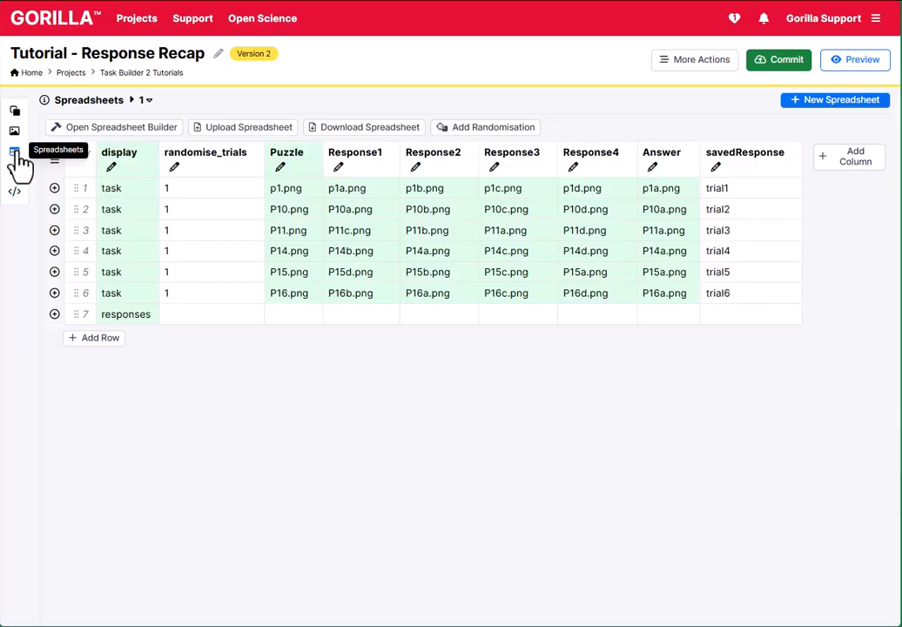
pyautogui.click(15, 112)
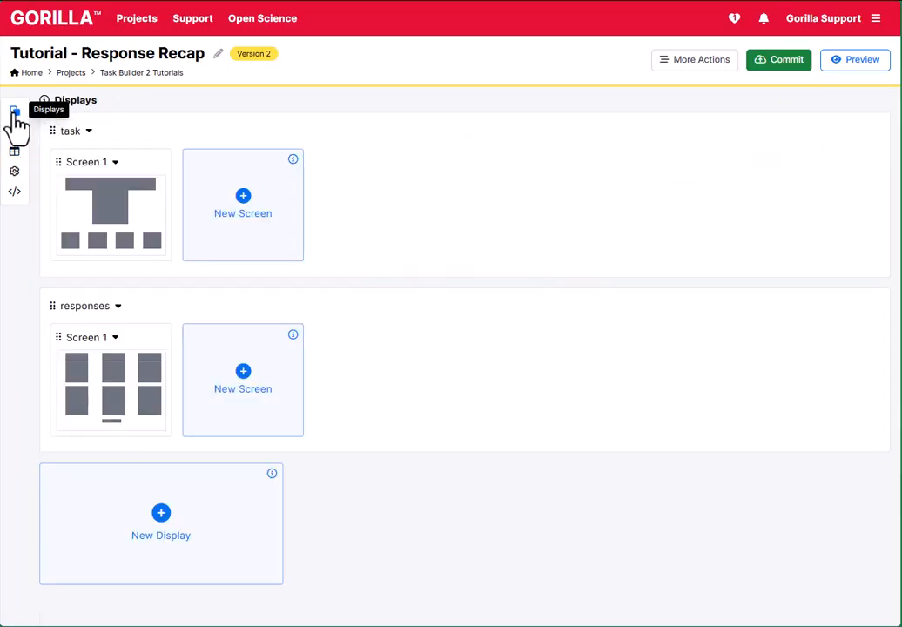
pyautogui.click(100, 219)
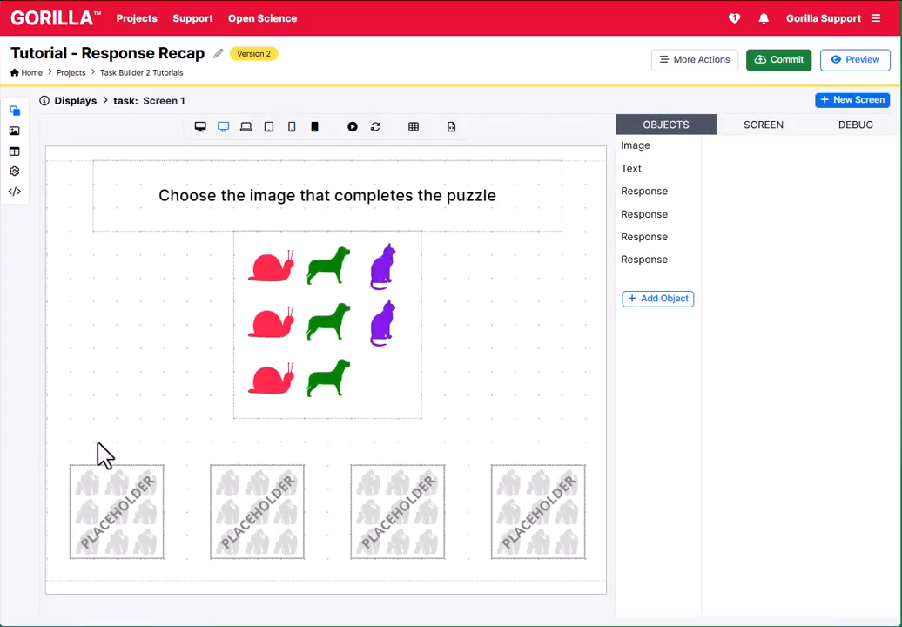
pyautogui.click(102, 507)
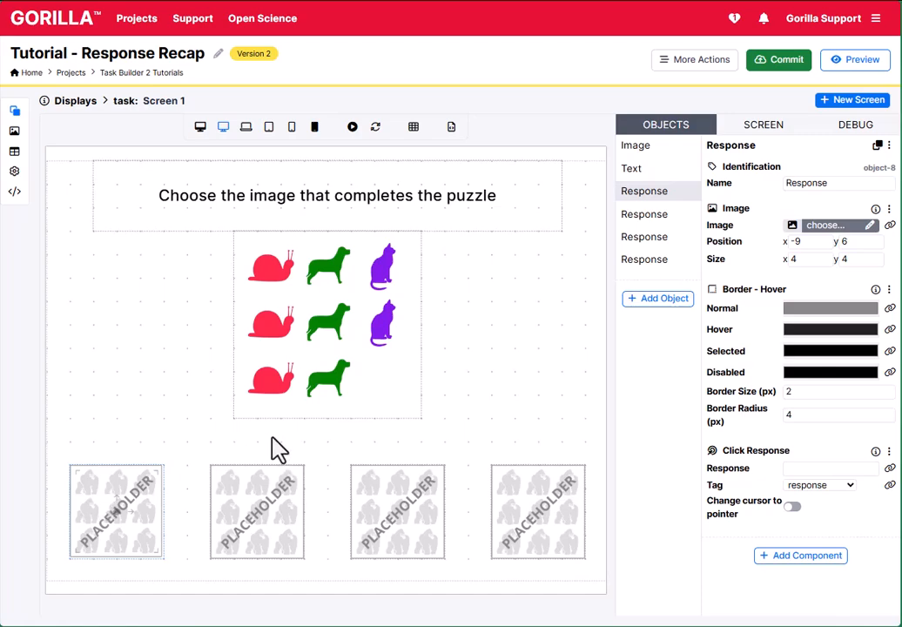
pyautogui.click(889, 224)
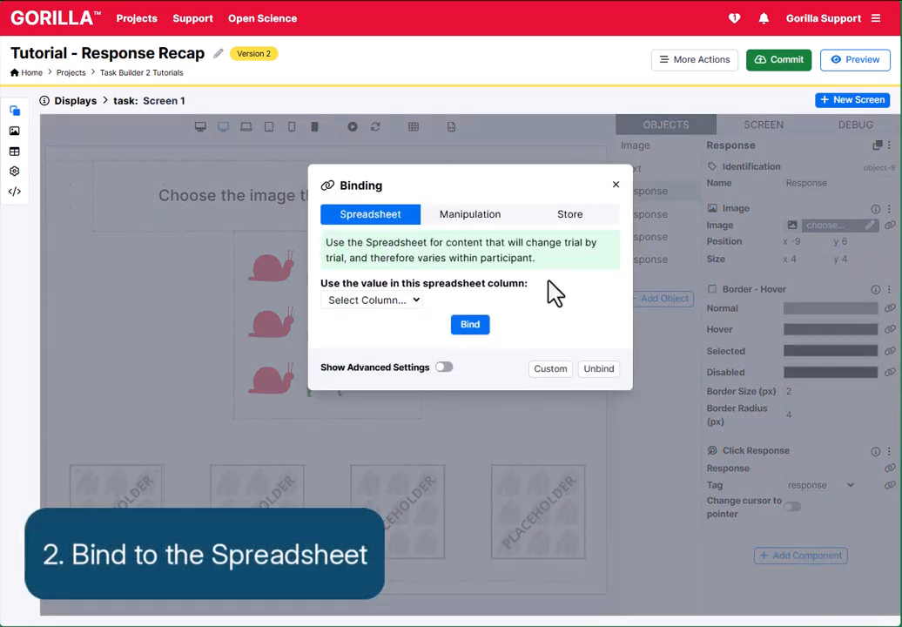
pyautogui.click(397, 299)
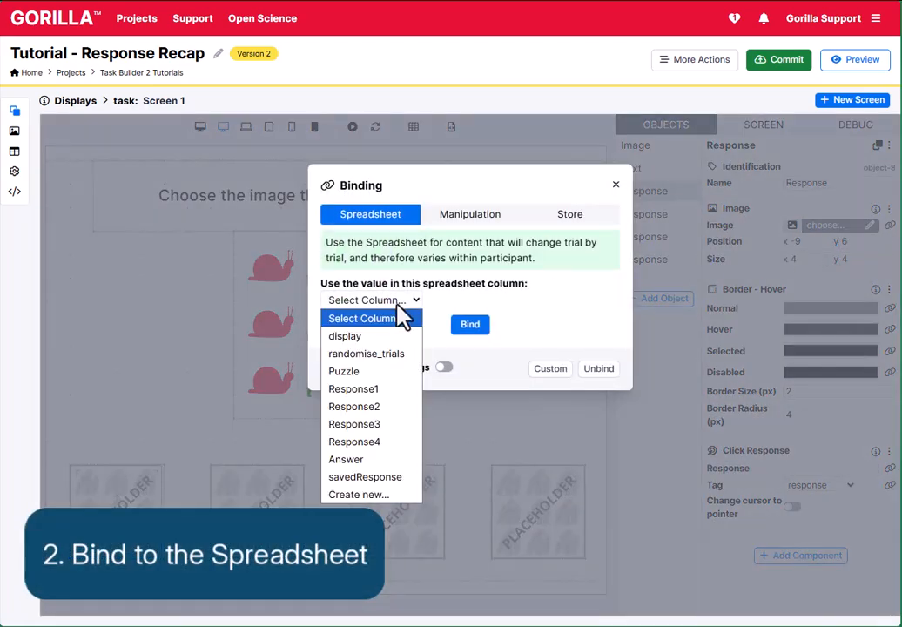
pyautogui.click(390, 389)
pyautogui.click(471, 324)
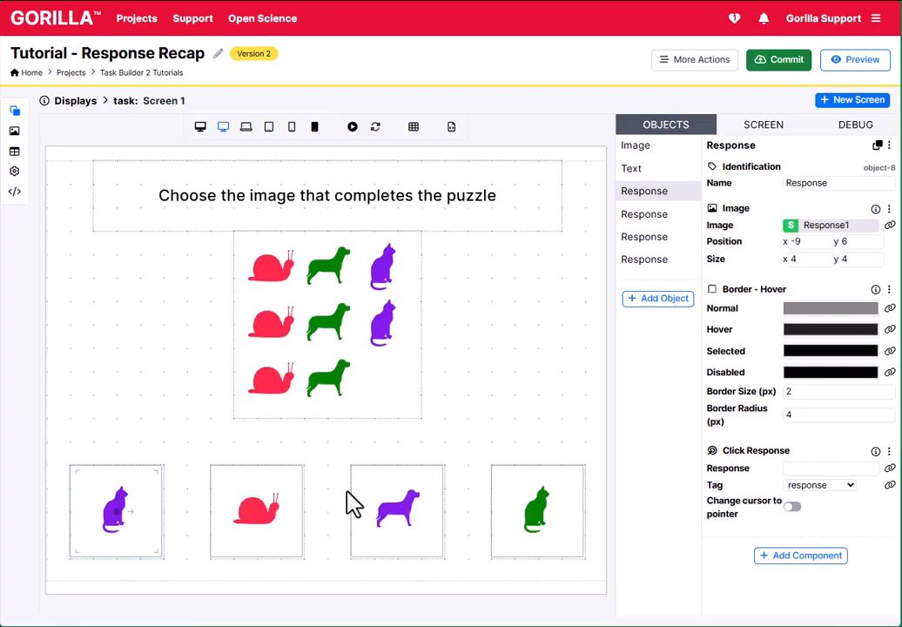
# - Bind the first response object's Click Response value to the Response1 spreadsheet column
pyautogui.click(889, 468)
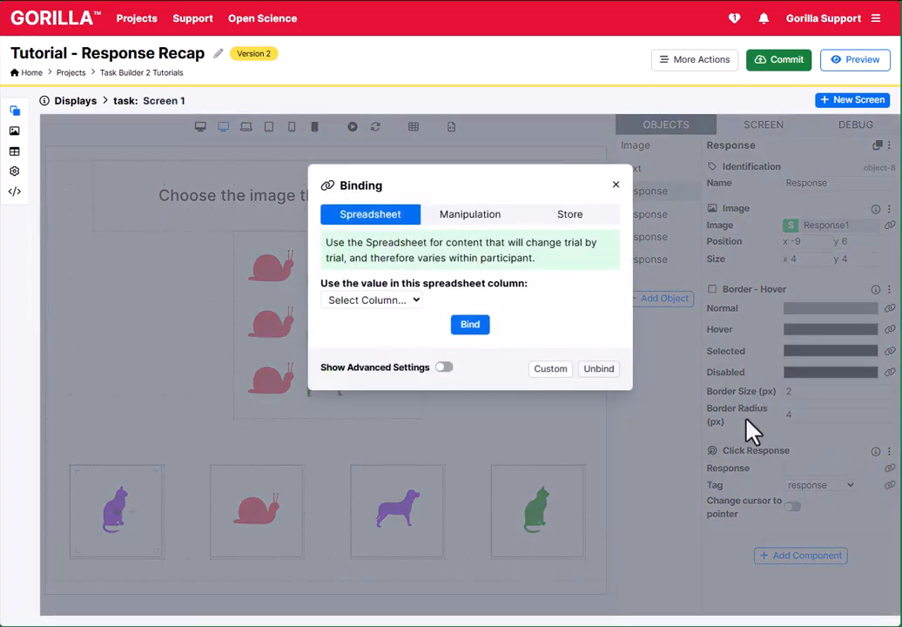
pyautogui.click(406, 301)
pyautogui.click(413, 389)
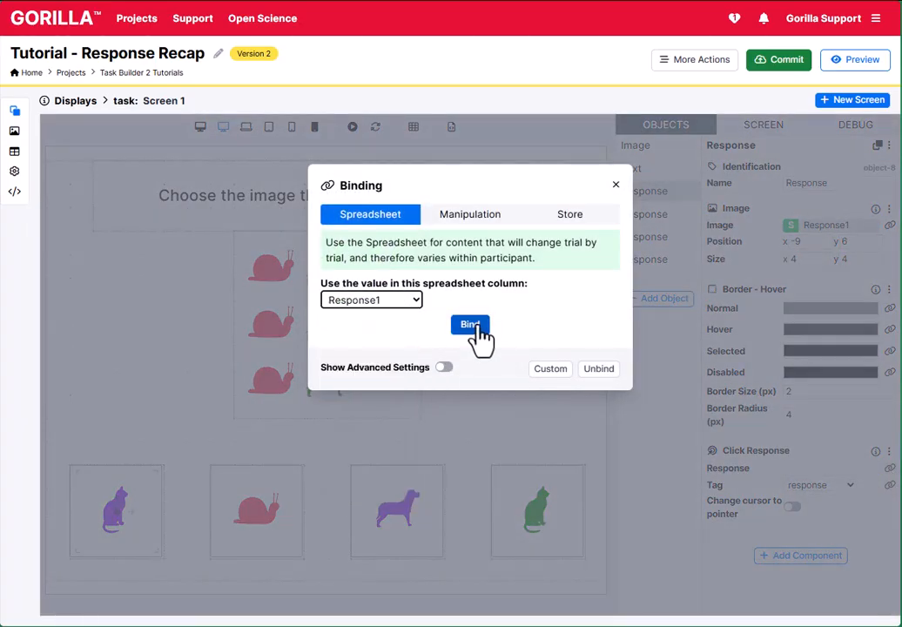
pyautogui.click(475, 324)
# - Bind the Click Response value of the second response object, the red snail, to the Response2 spreadsheet column
pyautogui.click(289, 515)
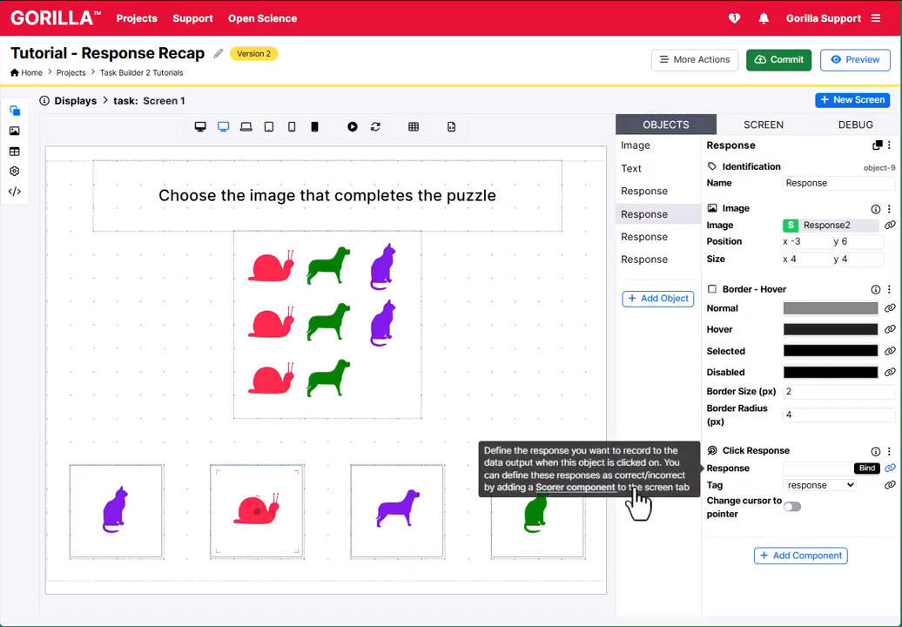
pyautogui.click(889, 469)
pyautogui.click(403, 302)
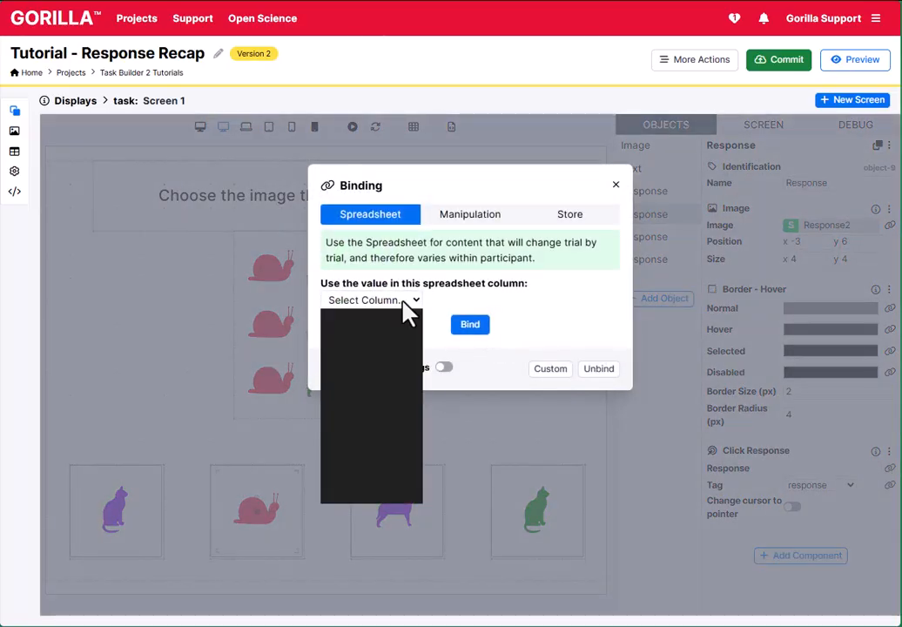
pyautogui.click(397, 406)
pyautogui.click(470, 324)
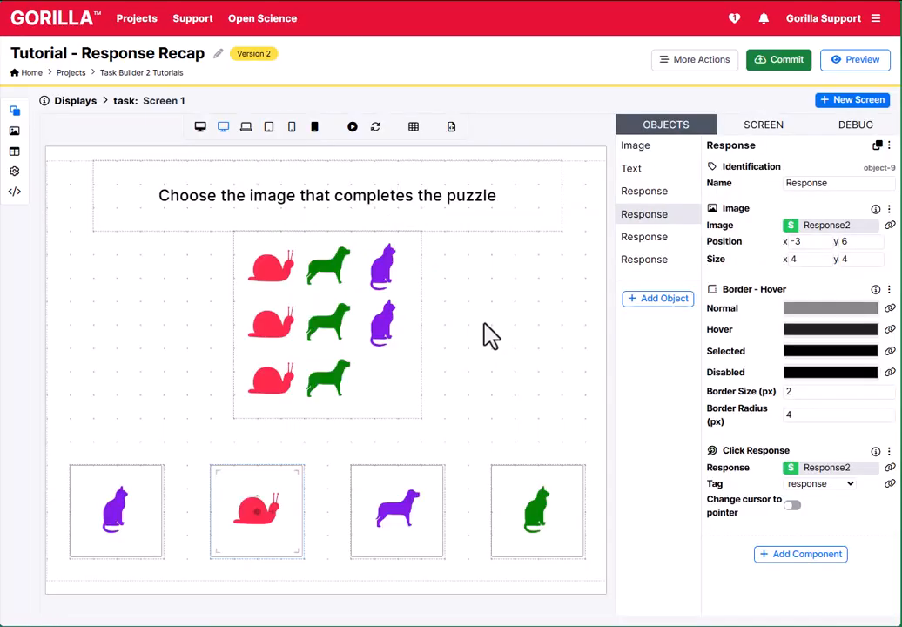
# - Bind the Click Response value of the third response object, the purple dog, to the Response3 spreadsheet column
pyautogui.click(416, 533)
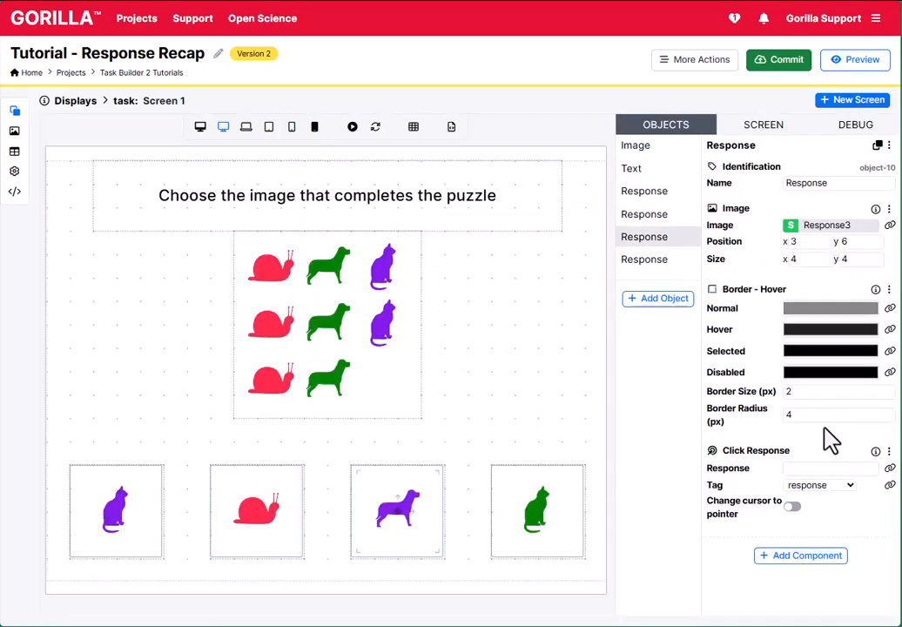
pyautogui.click(889, 469)
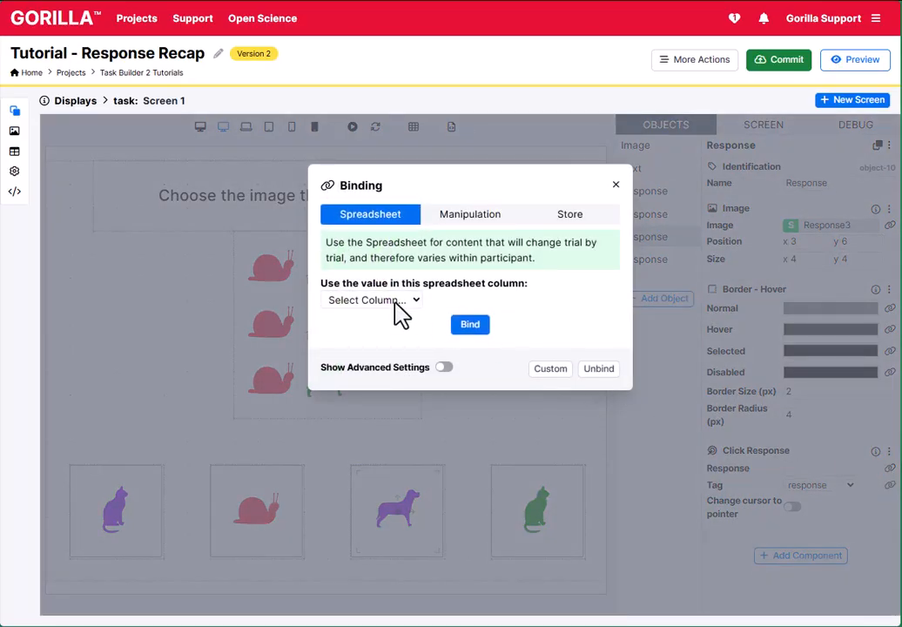
pyautogui.click(396, 302)
pyautogui.click(392, 426)
pyautogui.click(470, 324)
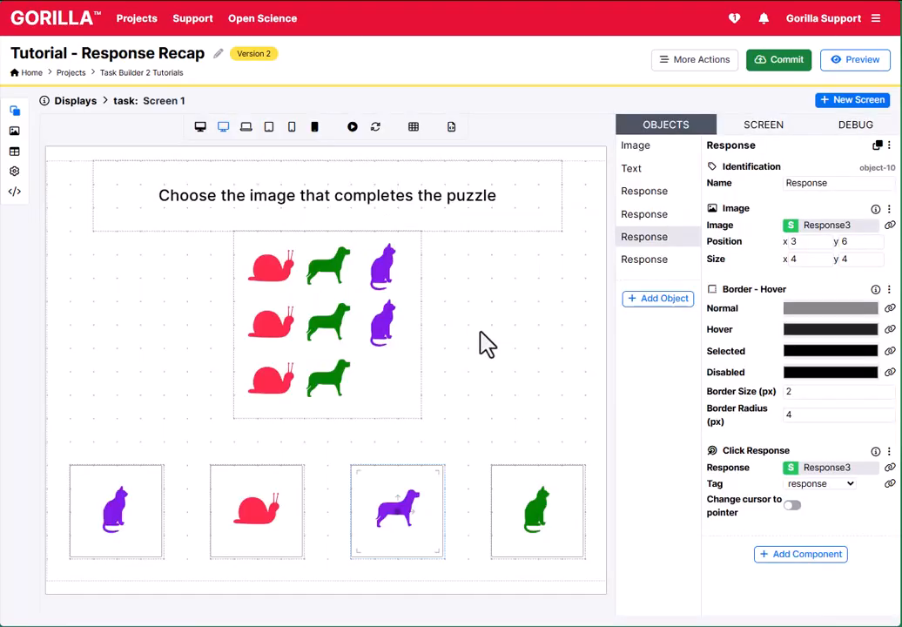
# - Bind the Click Response value of the fourth response object, the green cat, to the Response4 spreadsheet column
pyautogui.click(542, 513)
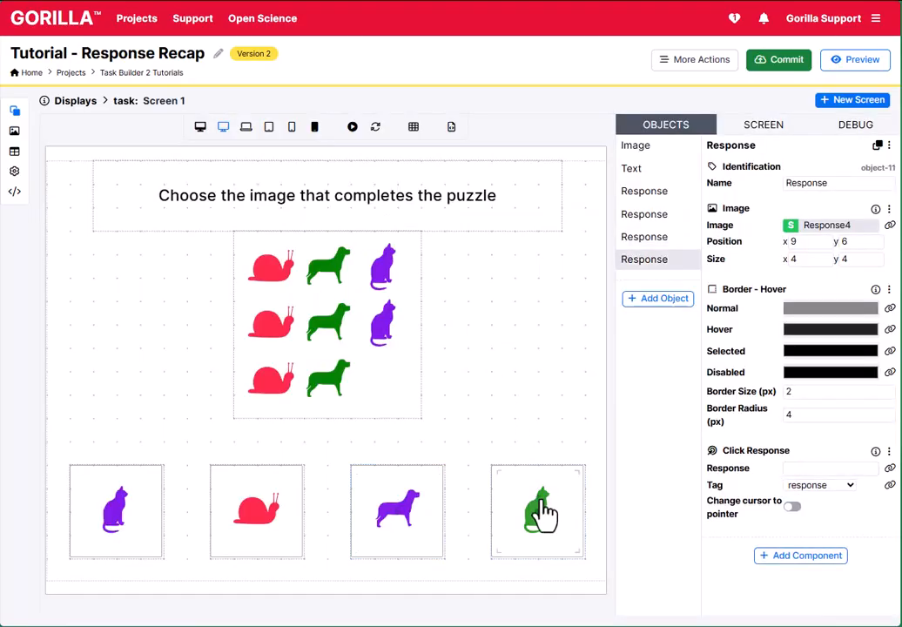
pyautogui.click(889, 469)
pyautogui.click(391, 302)
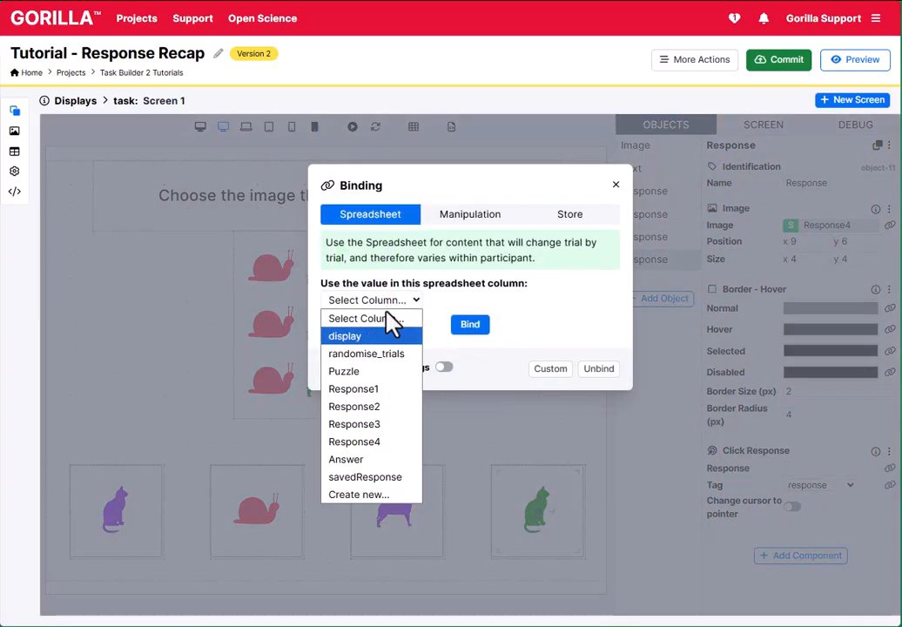
pyautogui.click(407, 448)
pyautogui.click(470, 324)
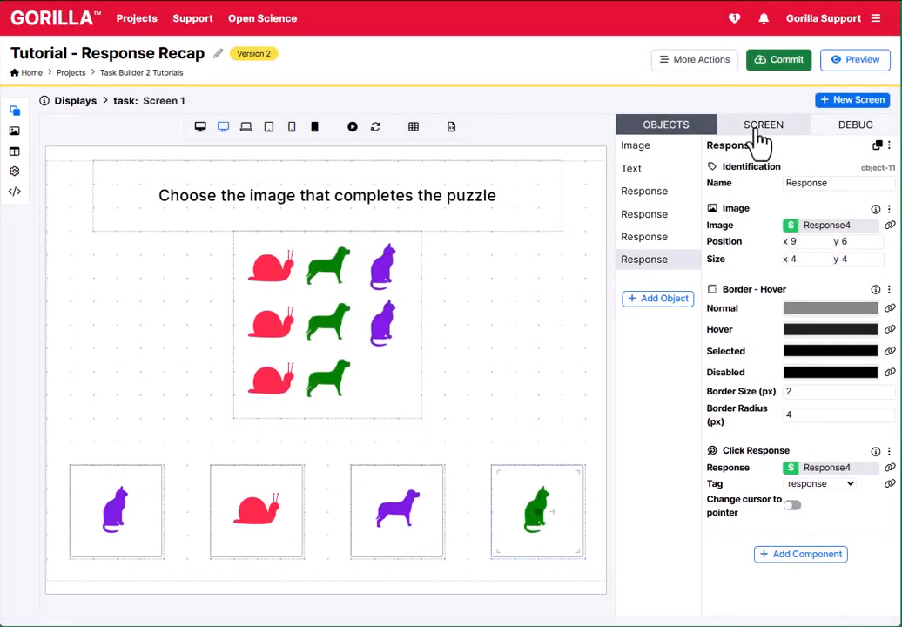
# - Add a Save Response component to Screen 1 of the task display
pyautogui.click(761, 139)
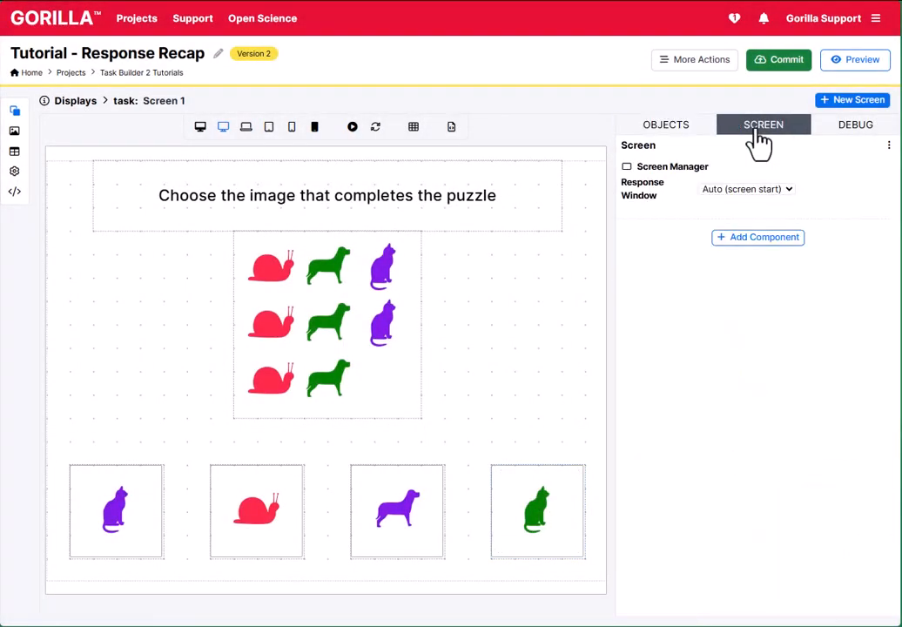
pyautogui.click(760, 244)
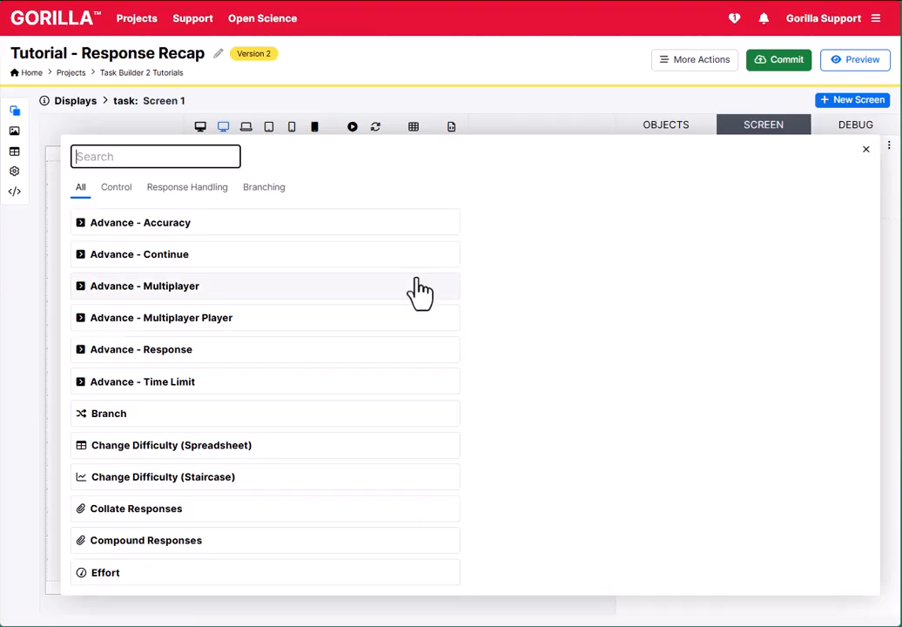
pyautogui.scroll(-10, 420, 292)
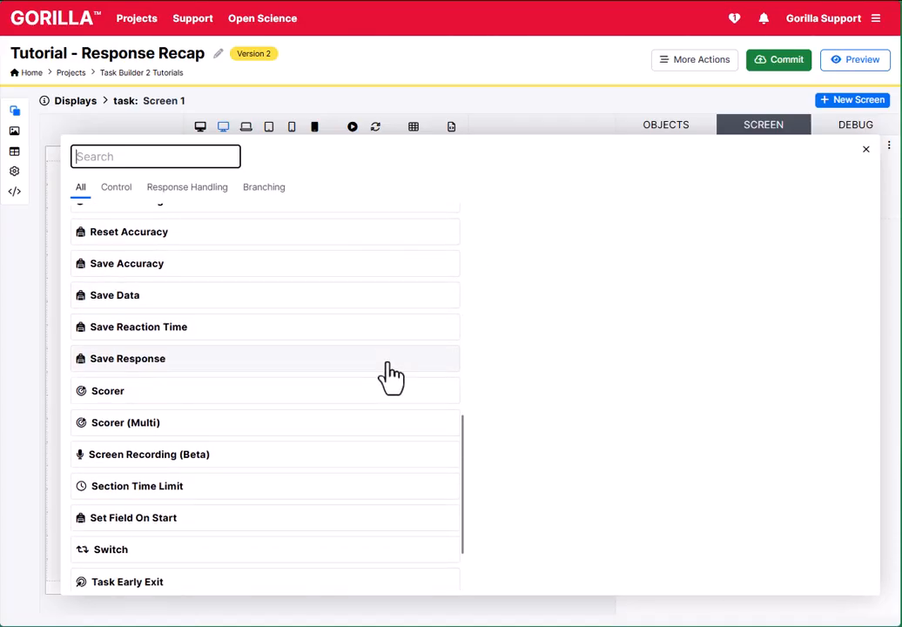
pyautogui.click(389, 375)
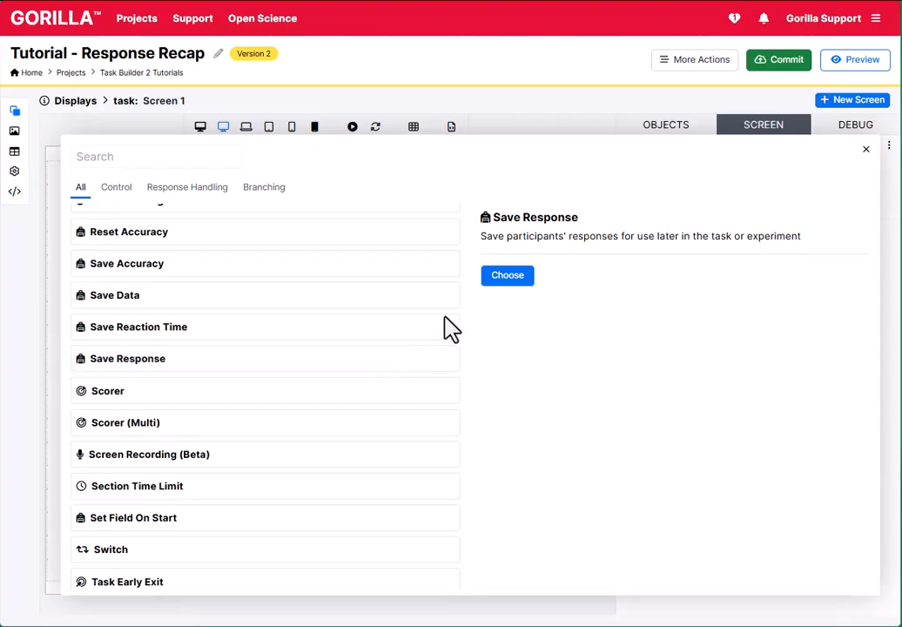
pyautogui.click(507, 276)
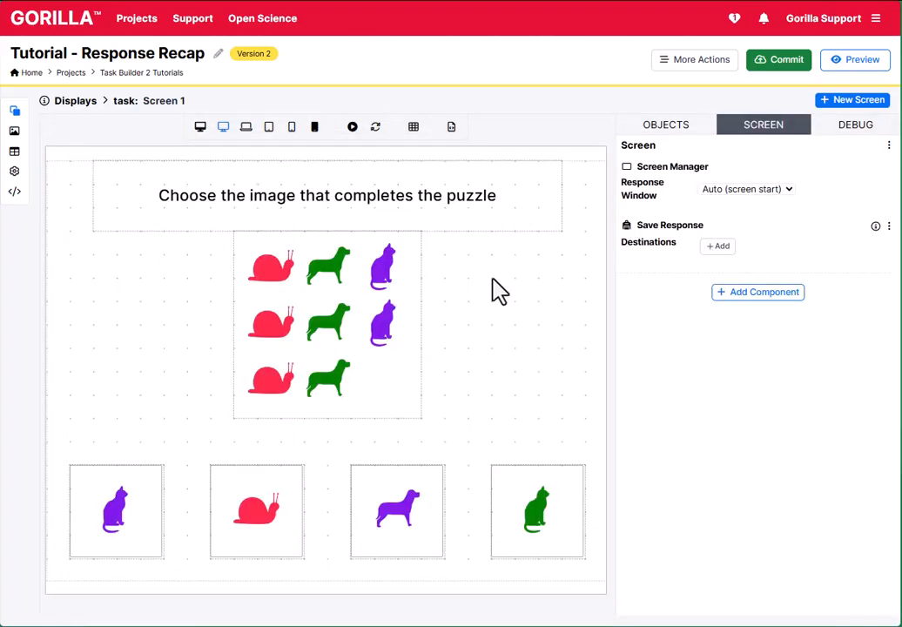
# - Add a destination to the Save Response component with Response Tag as its criteria and response as its tag
pyautogui.click(718, 248)
pyautogui.click(739, 259)
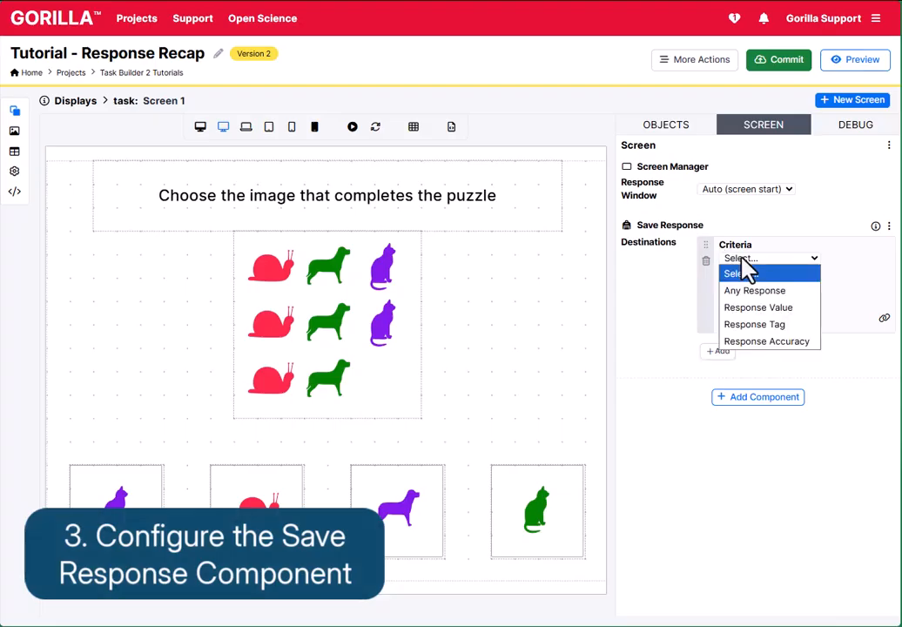
pyautogui.click(749, 325)
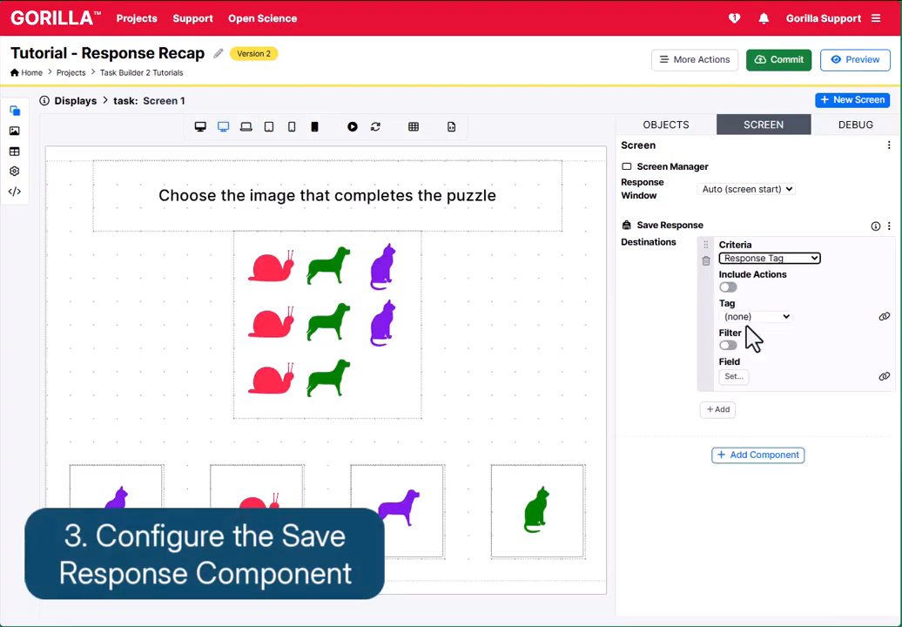
pyautogui.click(742, 318)
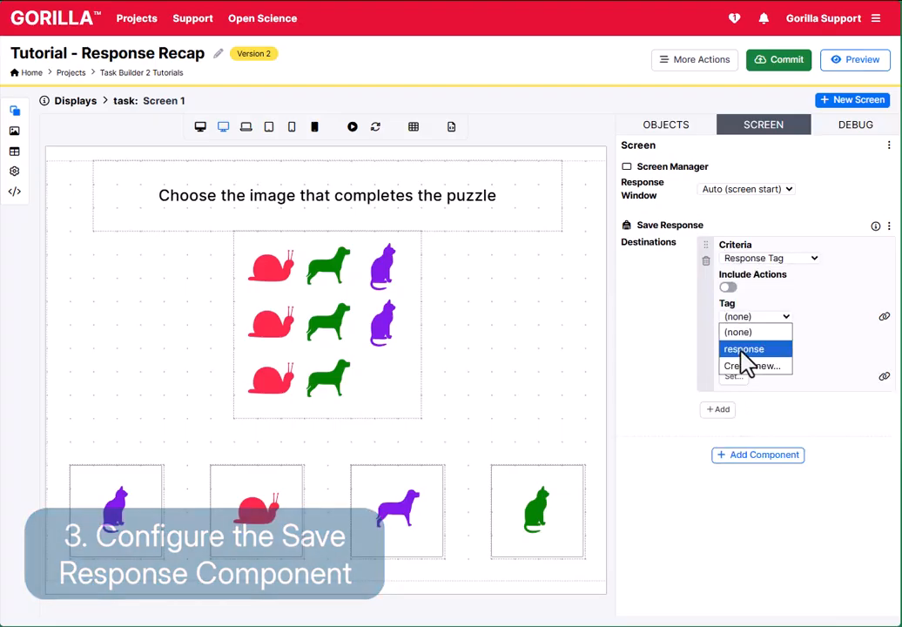
pyautogui.click(741, 352)
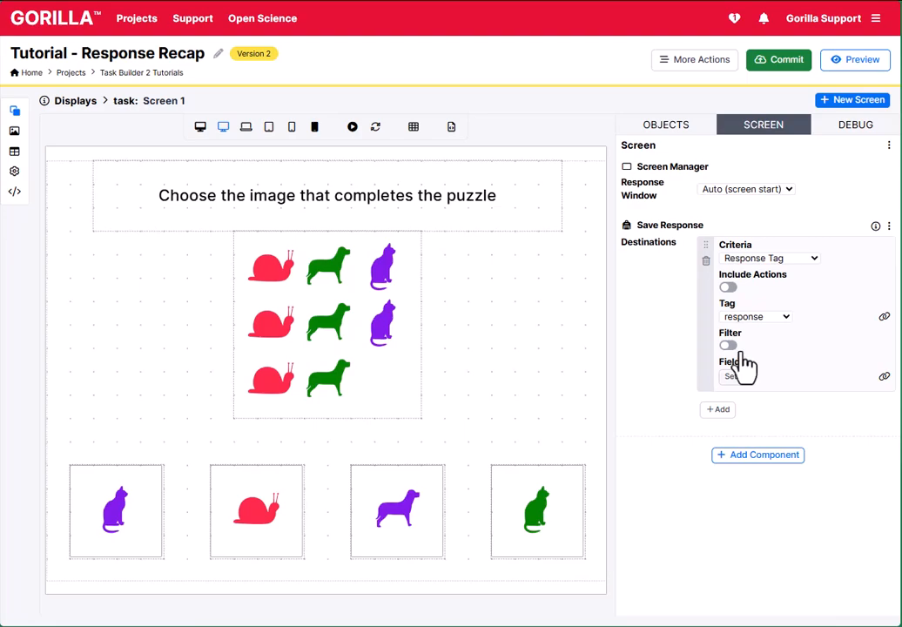
# - Bind the Save Response destination's Field to the savedResponse spreadsheet column, using the advanced binding settings
pyautogui.click(733, 378)
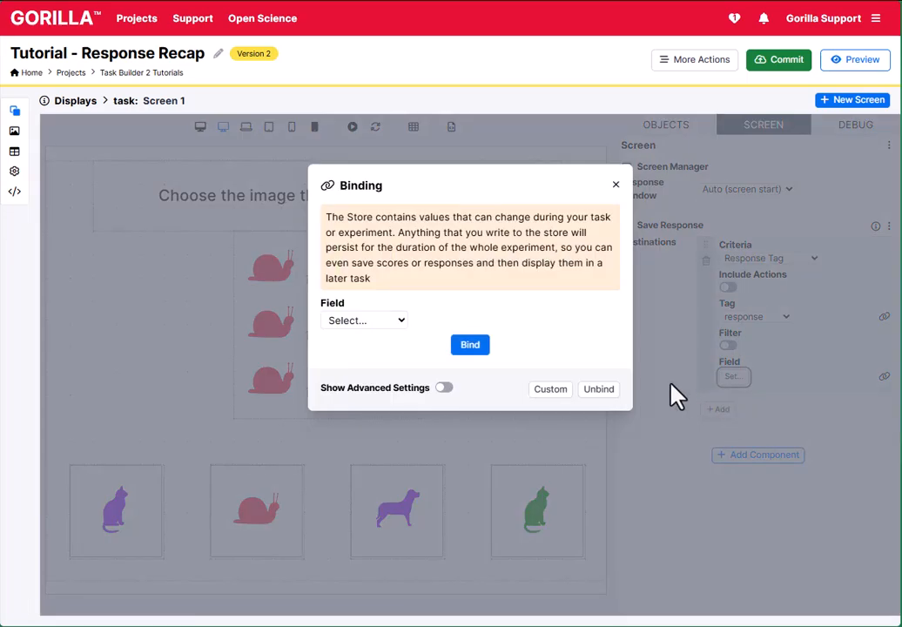
pyautogui.click(445, 390)
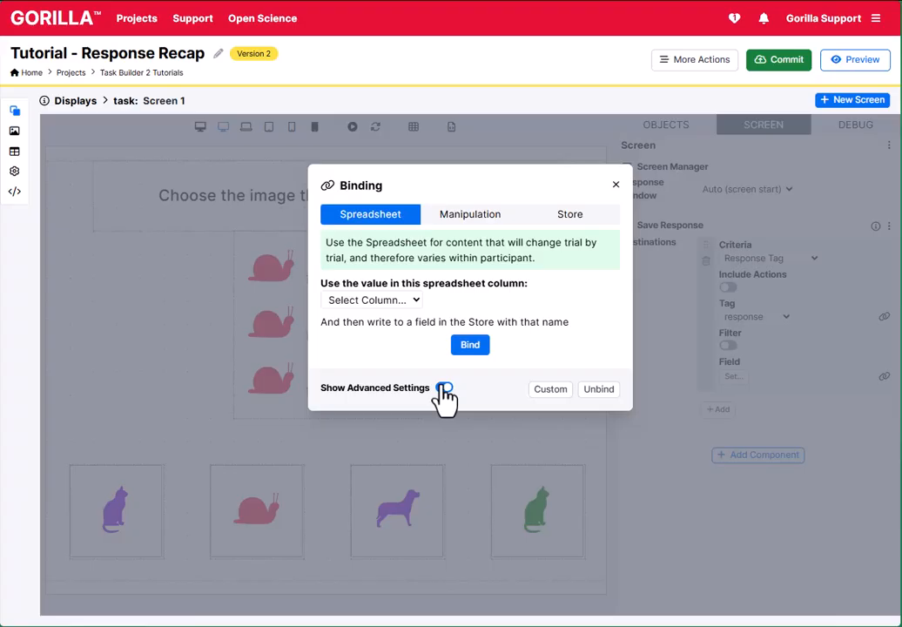
pyautogui.click(391, 301)
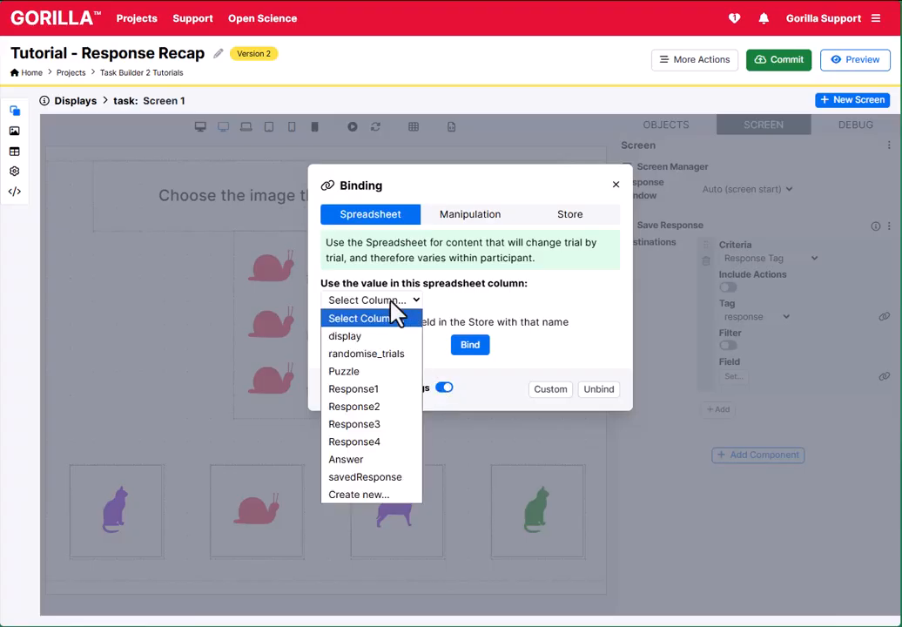
pyautogui.click(399, 478)
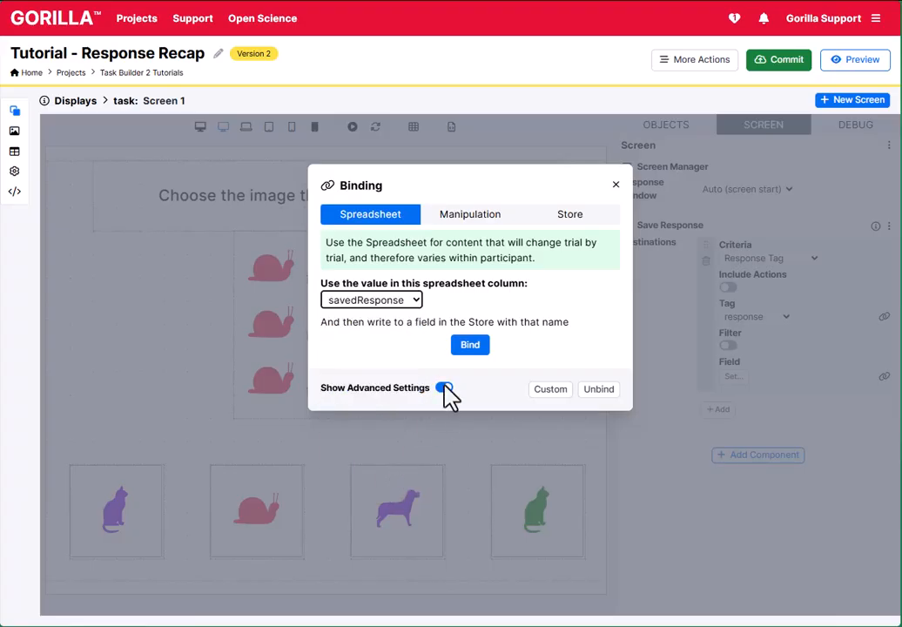
pyautogui.click(476, 348)
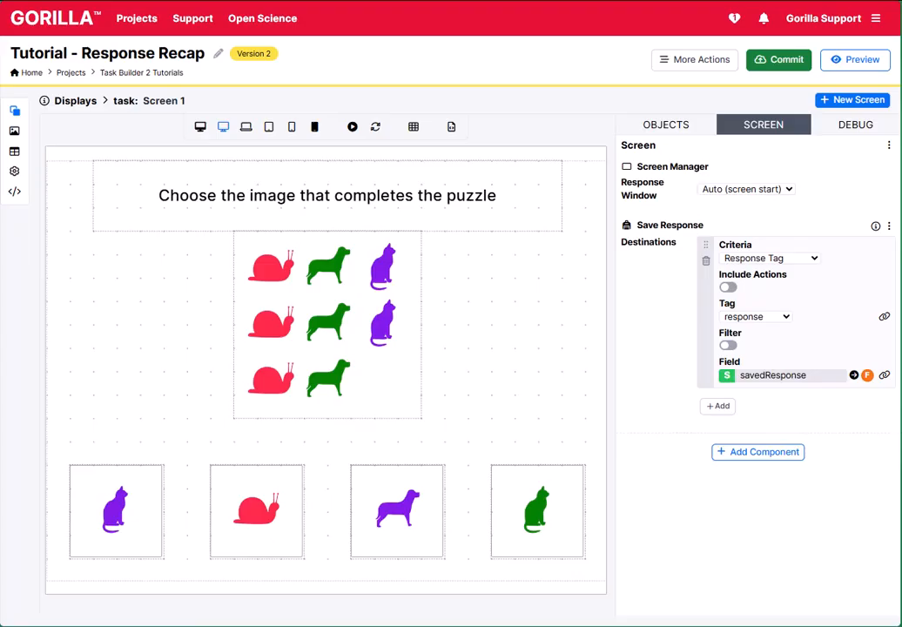
# - Review the task spreadsheet and test-run Screen 1 of the task display, choosing the purple cat as the response
pyautogui.click(15, 153)
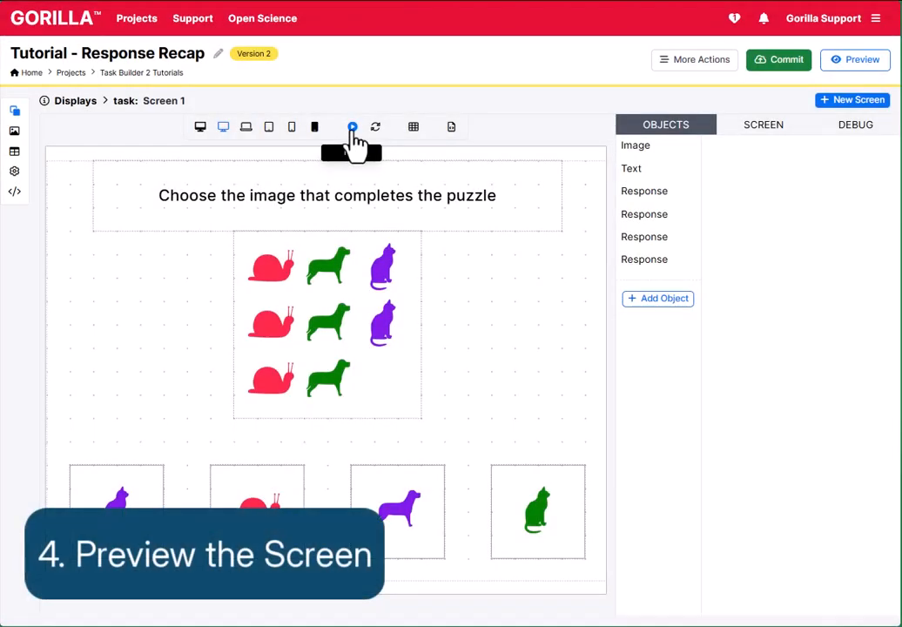
pyautogui.click(352, 127)
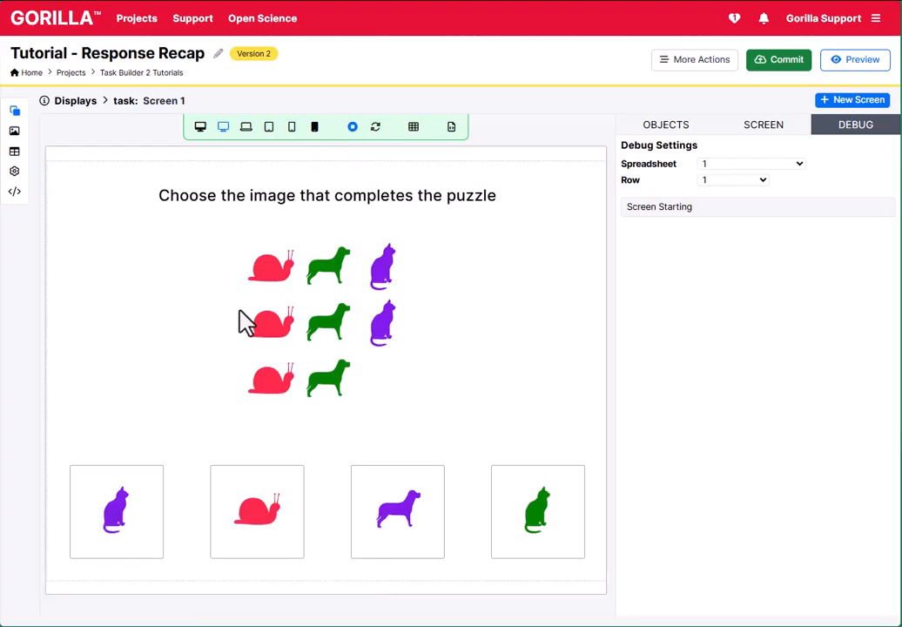
pyautogui.click(122, 512)
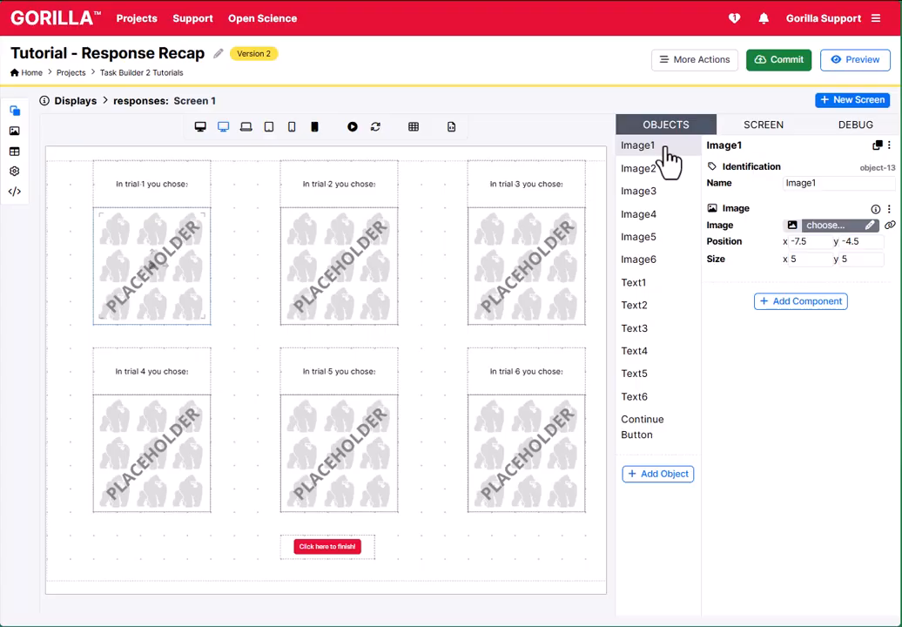
# - Bind the image of the Image1 object on the responses display to the trial1 field in the Store
pyautogui.click(889, 224)
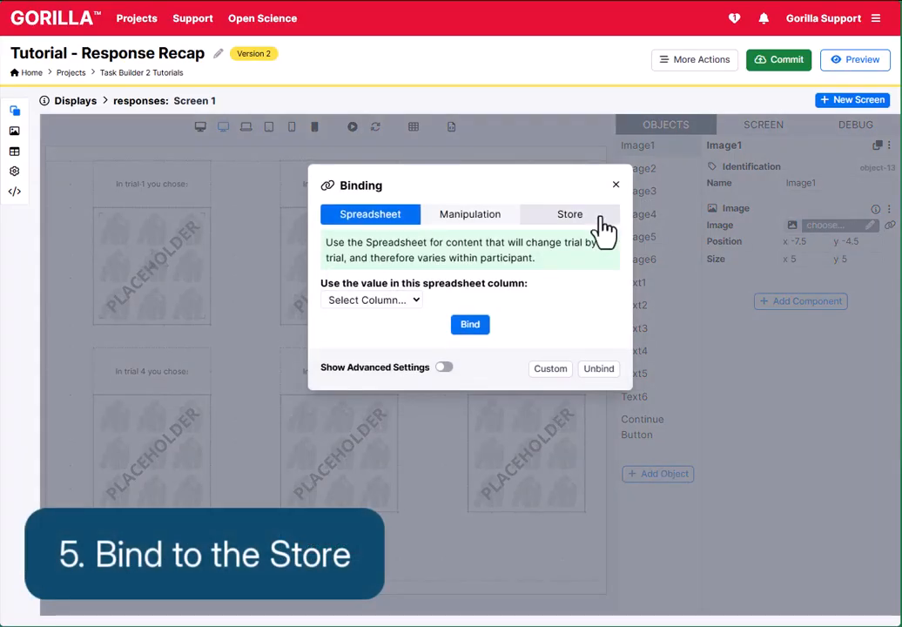
pyautogui.click(601, 224)
pyautogui.click(394, 345)
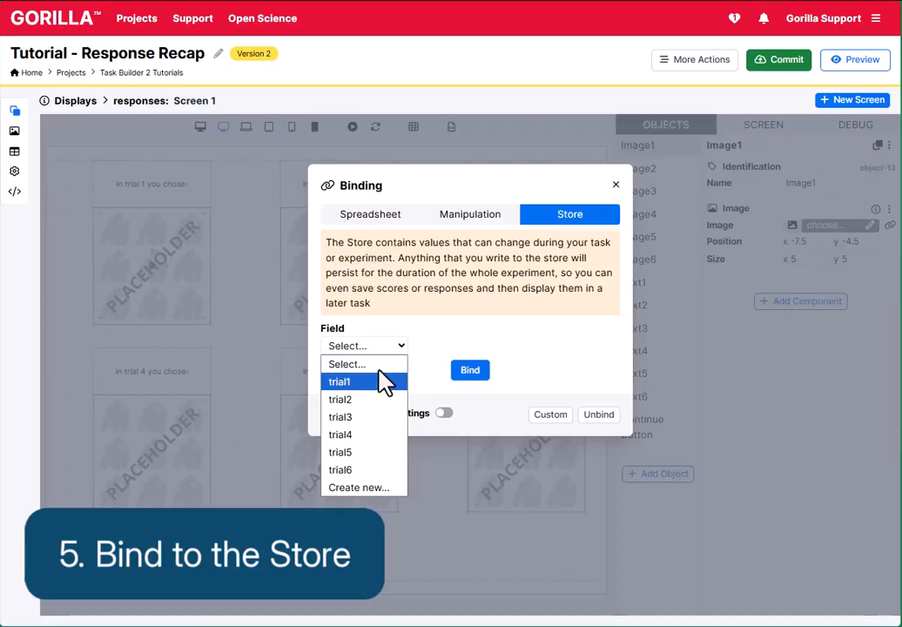
pyautogui.click(381, 379)
pyautogui.click(469, 372)
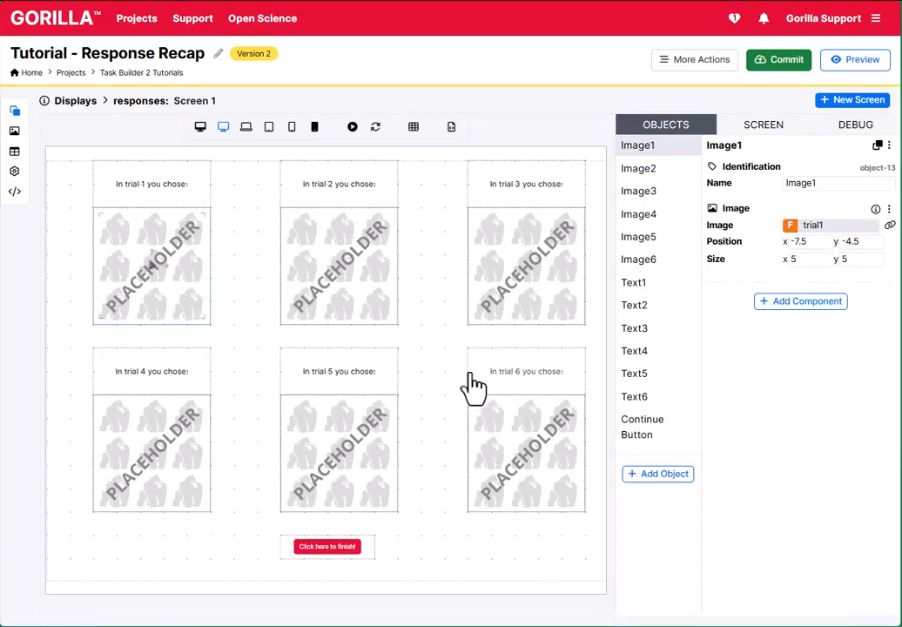
# - Check the Store bindings of the remaining recap images, Image2 through Image6, on the responses display
pyautogui.click(373, 312)
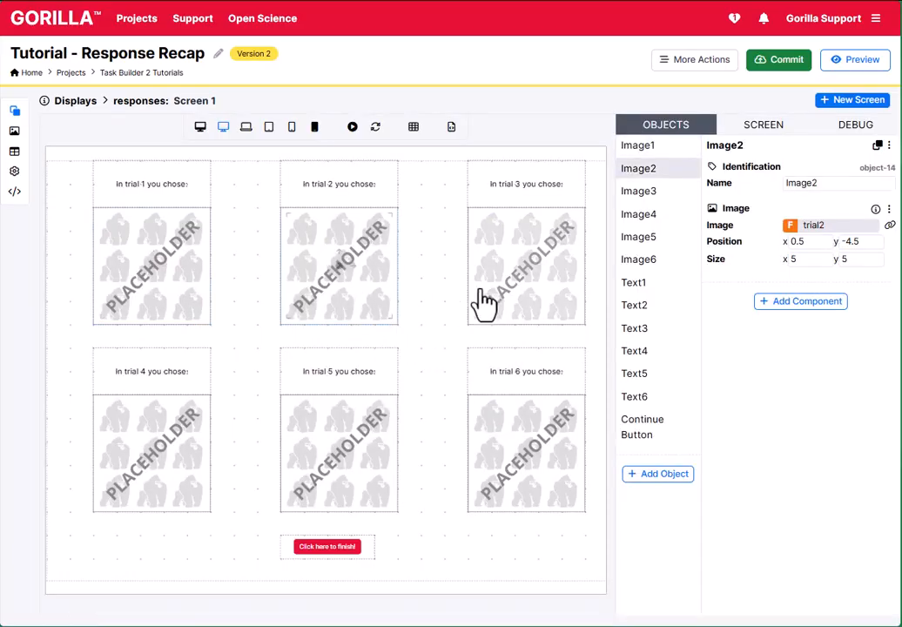
pyautogui.click(523, 302)
pyautogui.click(178, 446)
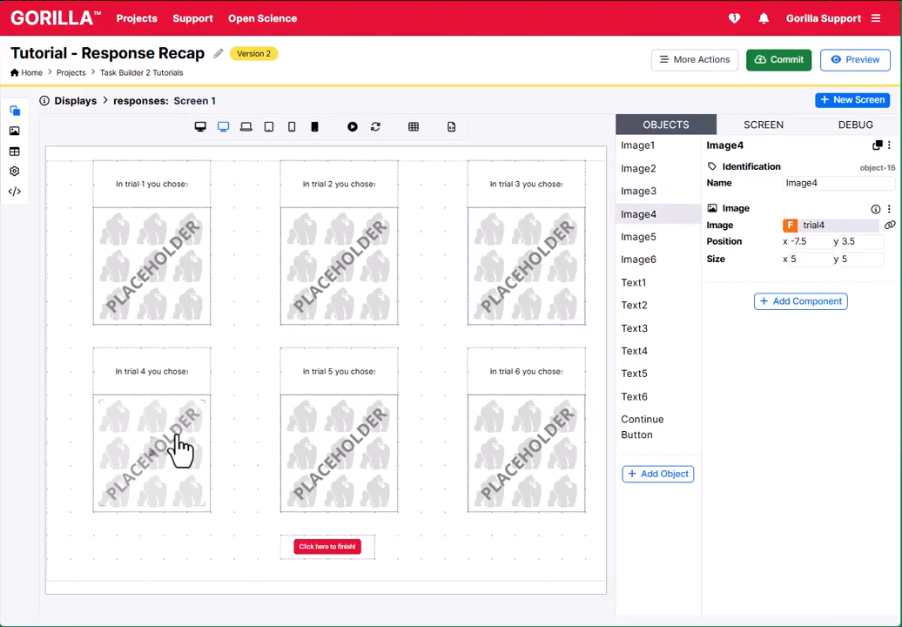
pyautogui.click(344, 450)
pyautogui.click(495, 455)
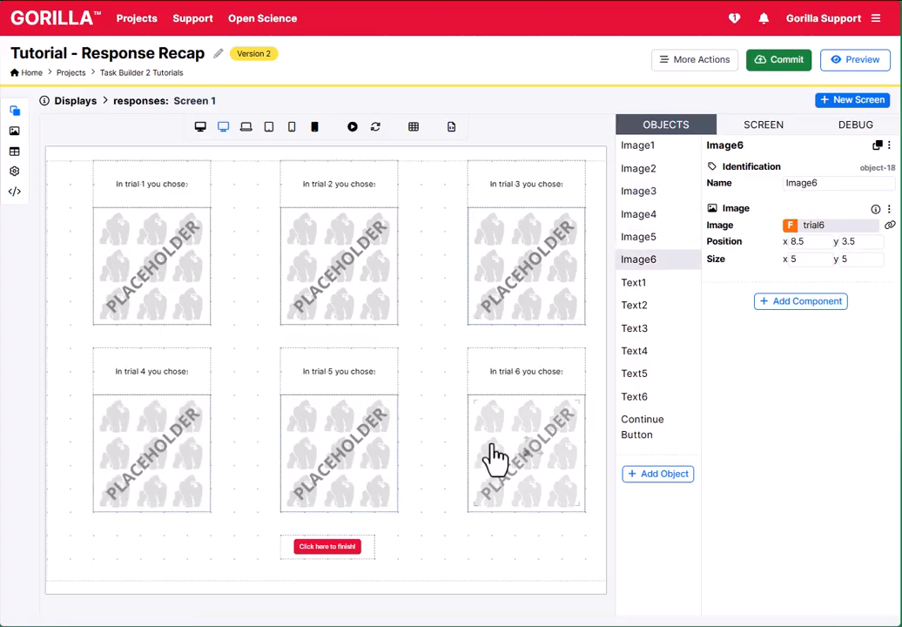